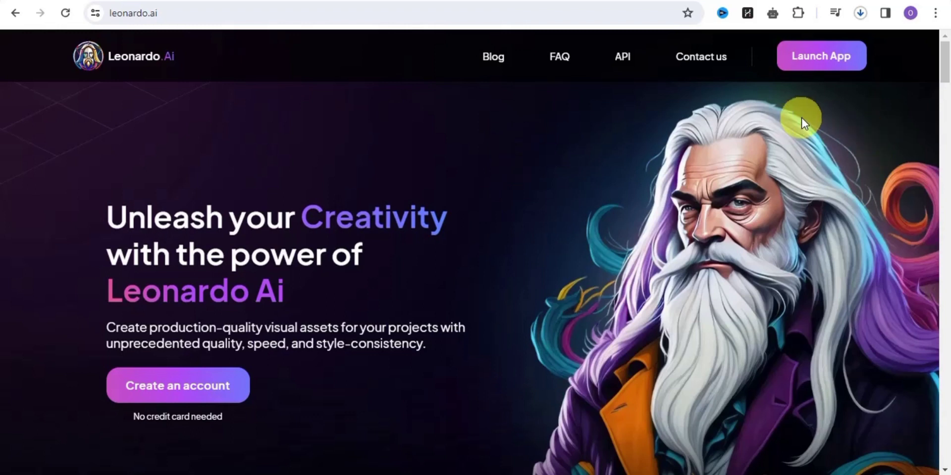
Step: Launch the Leonardo.Ai app and copy the prompt text "woman,dress" on the AI Image Generation page
{"action": "left_click", "coordinate": [826, 66]}
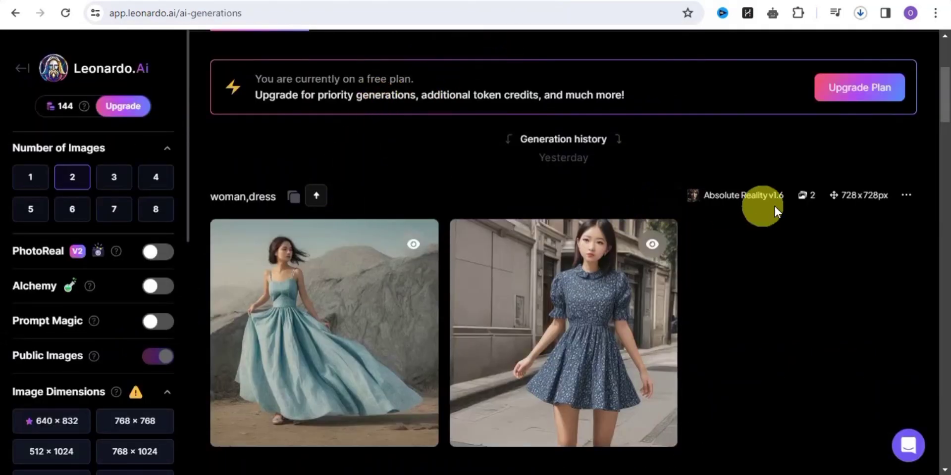
{"action": "scroll", "coordinate": [943, 144], "scroll_direction": "up", "scroll_amount": 5}
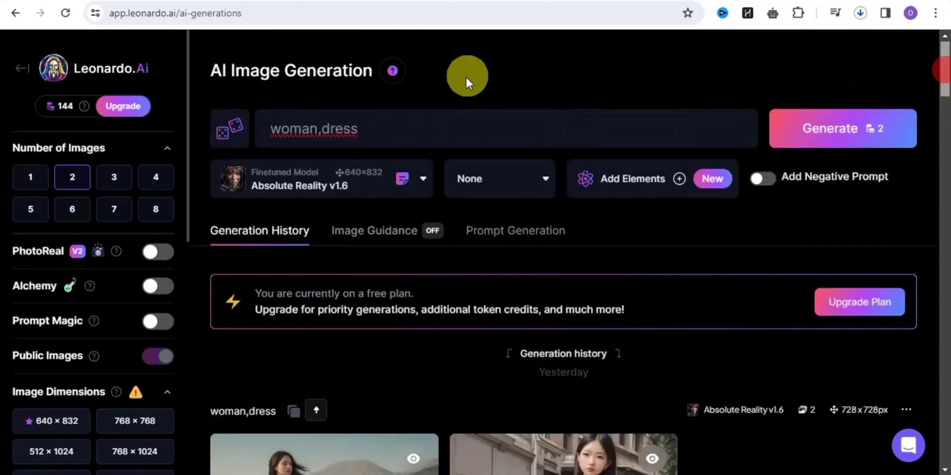
{"action": "left_click_drag", "start_coordinate": [270, 127], "coordinate": [360, 131]}
{"action": "right_click", "coordinate": [355, 132]}
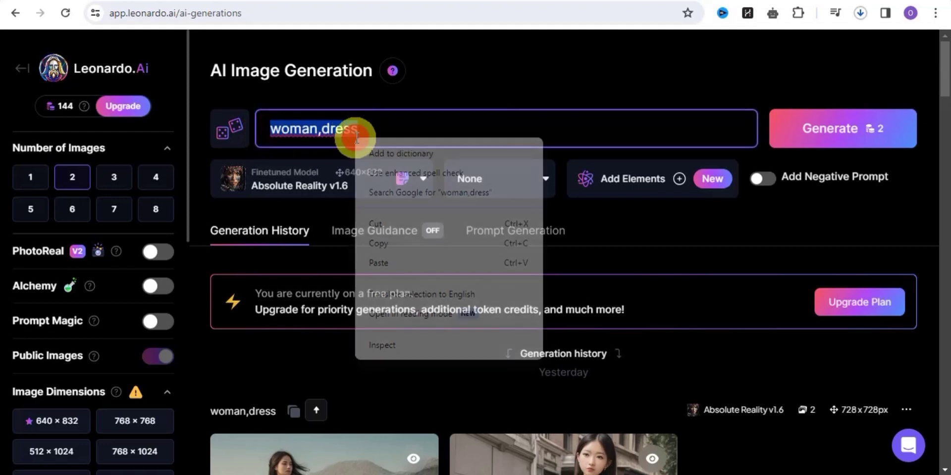
{"action": "left_click", "coordinate": [392, 243]}
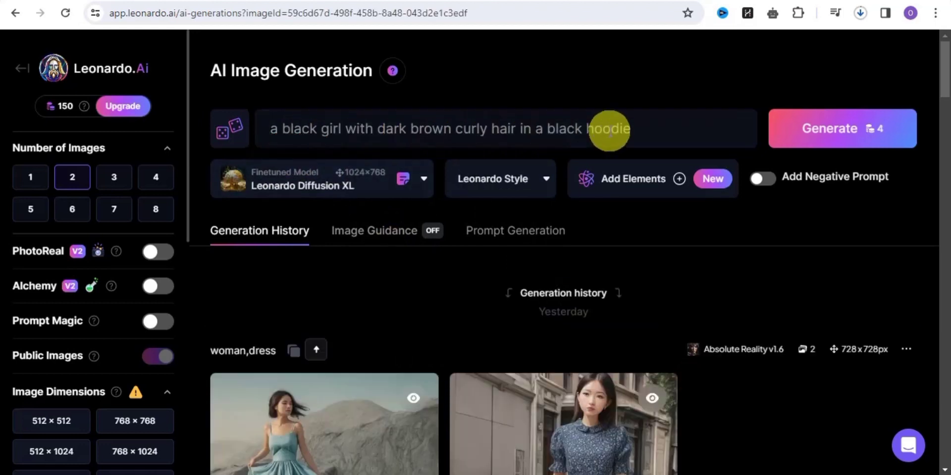
Step: Generate two images from the prompt "a black girl with dark brown curly hair in a black hoodie" using Leonardo Diffusion XL
{"action": "left_click", "coordinate": [873, 135]}
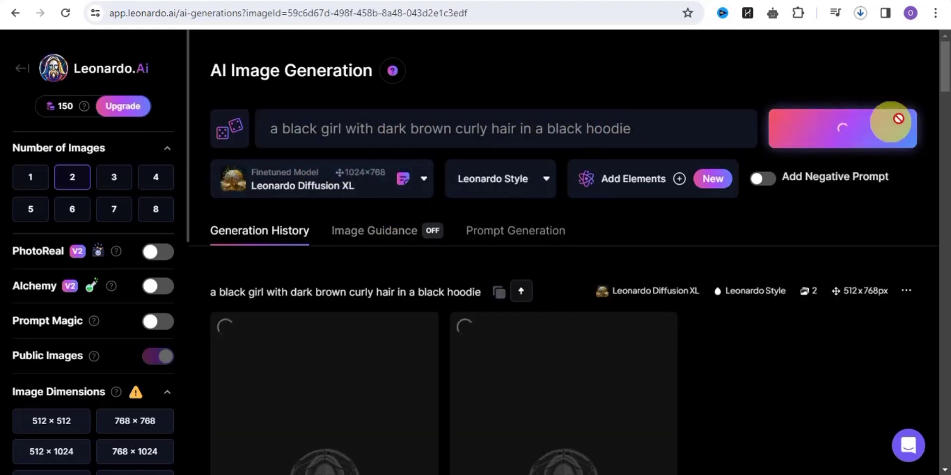
{"action": "left_click", "coordinate": [944, 121]}
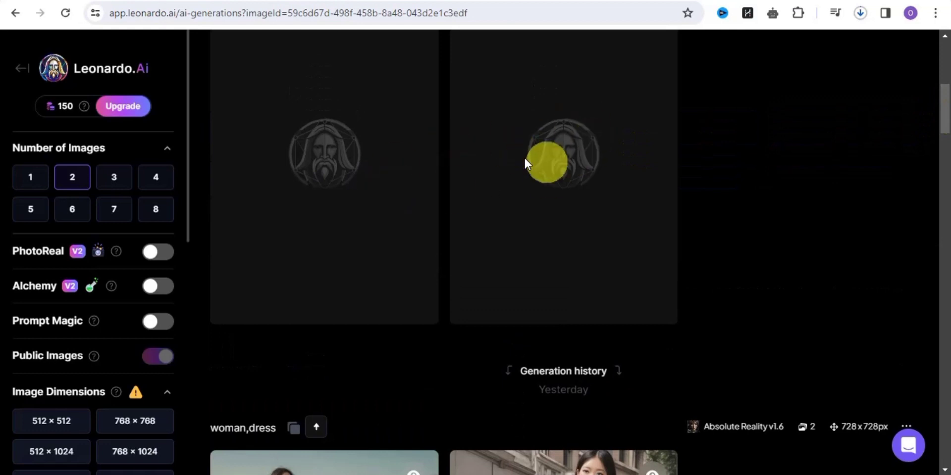
{"action": "scroll", "coordinate": [944, 109], "scroll_direction": "up", "scroll_amount": 4}
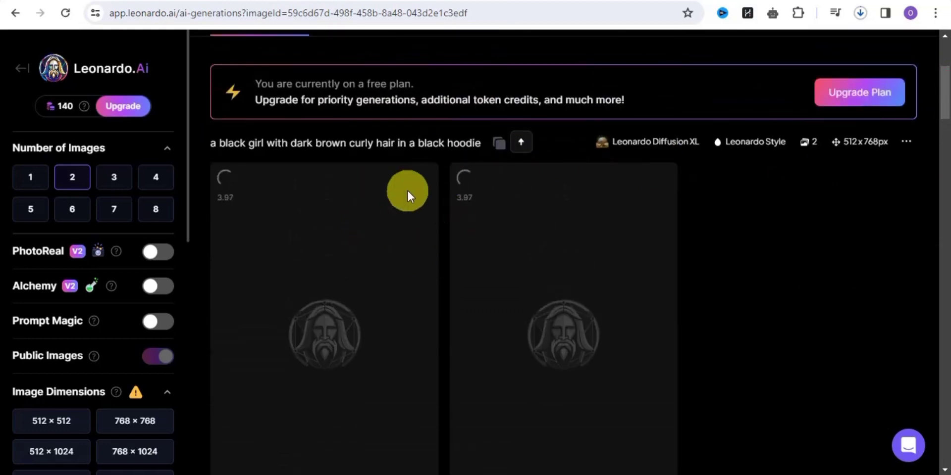
{"action": "left_click", "coordinate": [943, 319]}
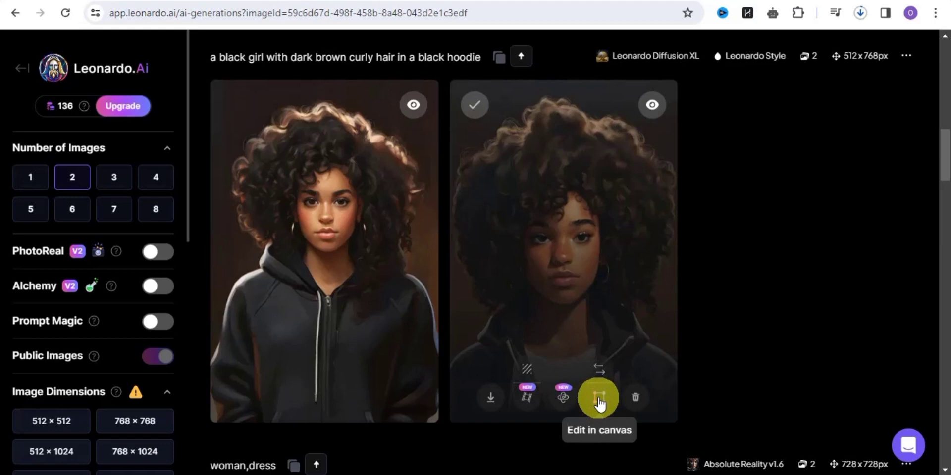
Step: Open the second generated portrait in the canvas editor and set the image dimensions to 768 × 1024
{"action": "left_click", "coordinate": [599, 399]}
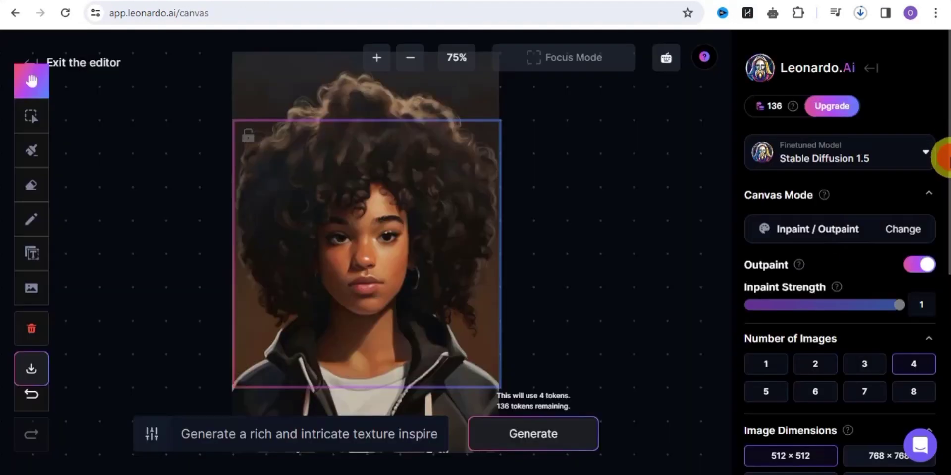
{"action": "left_click_drag", "start_coordinate": [946, 157], "coordinate": [945, 255]}
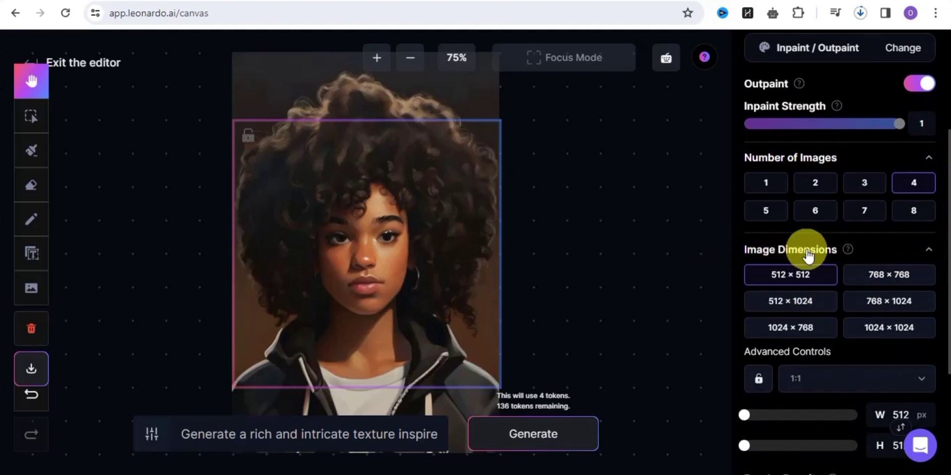
{"action": "left_click", "coordinate": [901, 303]}
{"action": "left_click_drag", "start_coordinate": [367, 272], "coordinate": [363, 221]}
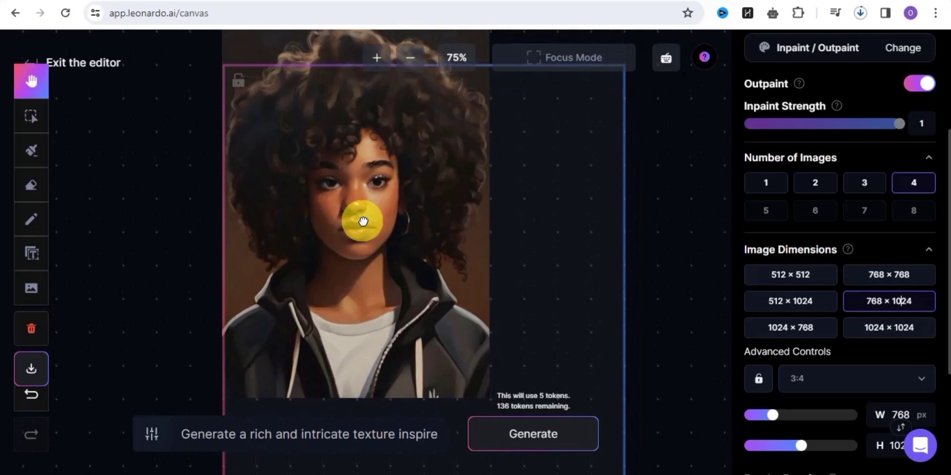
{"action": "left_click", "coordinate": [874, 300]}
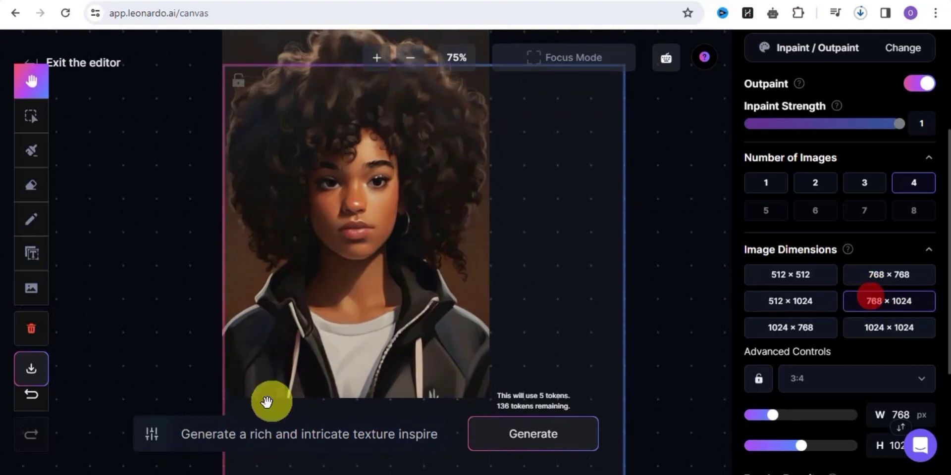
Step: Replace the canvas prompt with "a black girl with dark brown curly hair in a black hoodie" and generate the outpainted image
{"action": "left_click", "coordinate": [260, 435]}
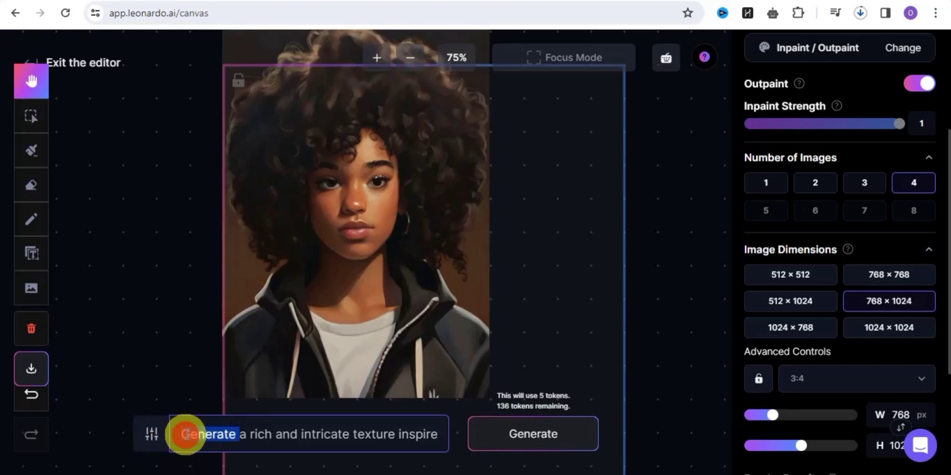
{"action": "left_click_drag", "start_coordinate": [186, 434], "coordinate": [398, 433]}
{"action": "right_click", "coordinate": [398, 434]}
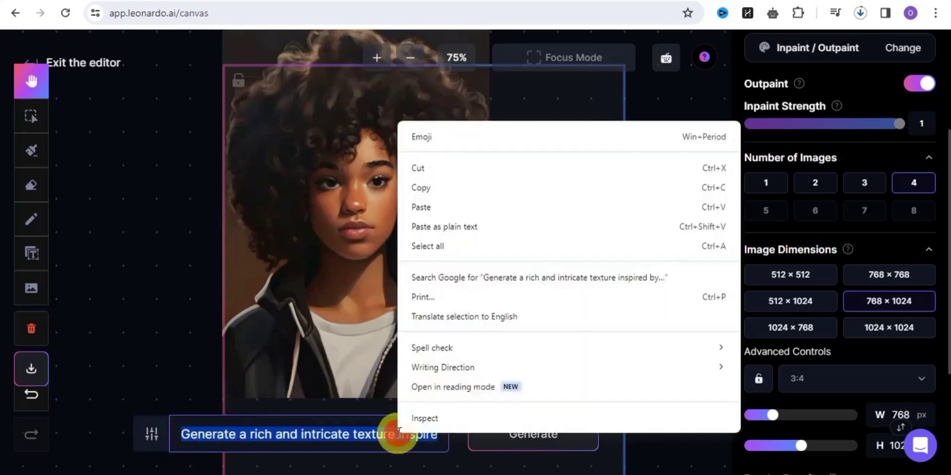
{"action": "left_click", "coordinate": [432, 203]}
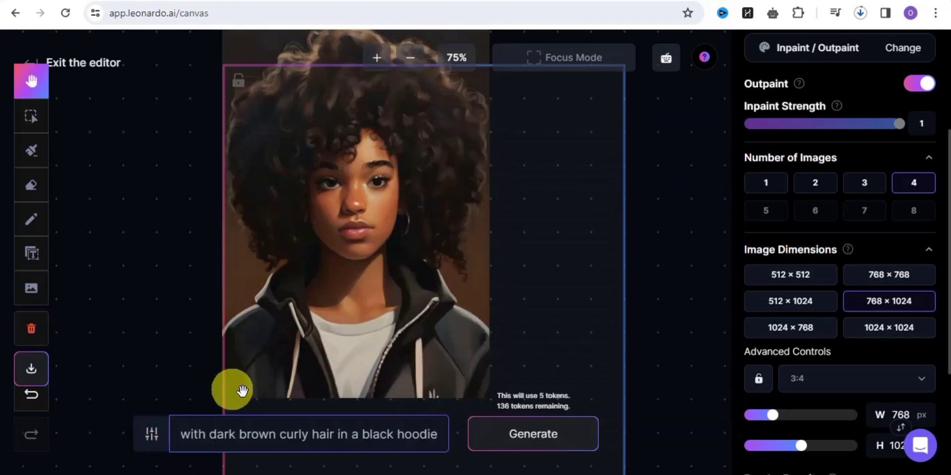
{"action": "left_click", "coordinate": [540, 434]}
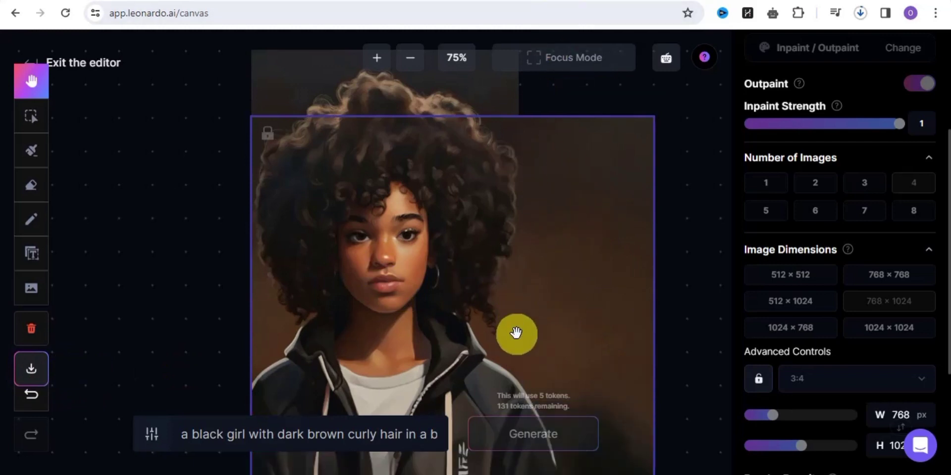
Step: Download the canvas artwork, switch to remove.bg and upload the downloaded file artwork (1).png for background removal
{"action": "left_click", "coordinate": [20, 375]}
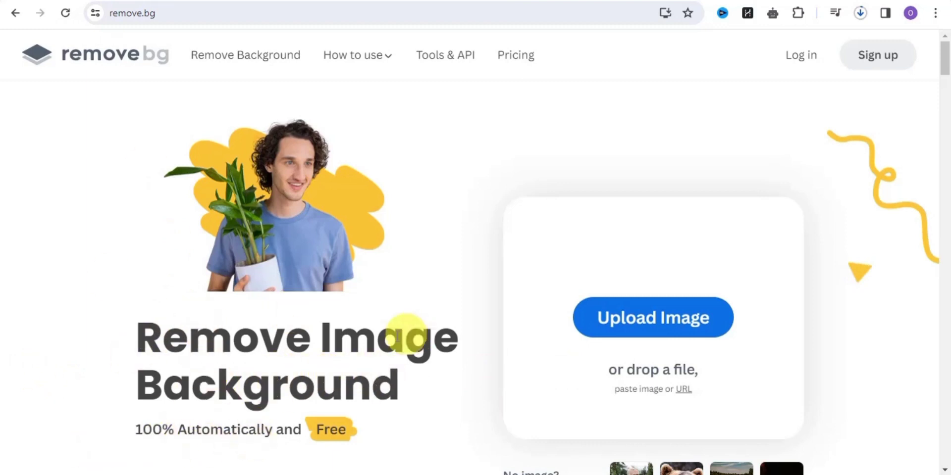
{"action": "scroll", "coordinate": [945, 59], "scroll_direction": "down", "scroll_amount": 2}
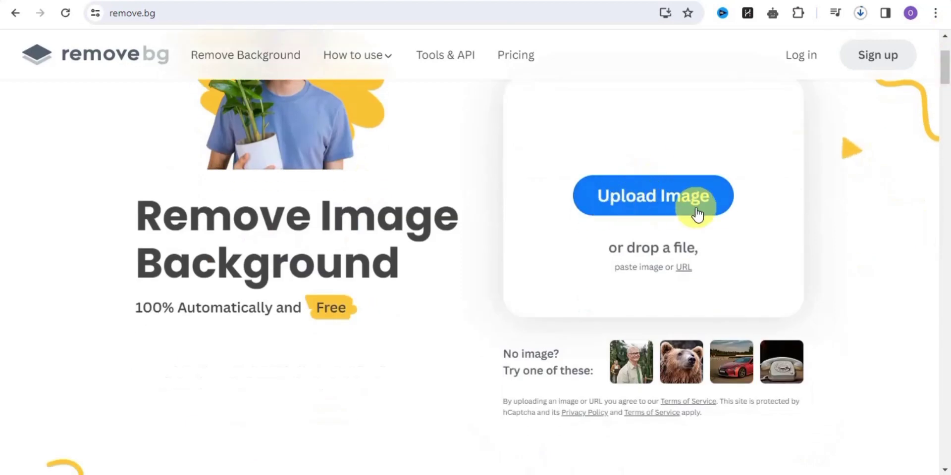
{"action": "left_click", "coordinate": [860, 13]}
{"action": "left_click_drag", "start_coordinate": [722, 123], "coordinate": [608, 188]}
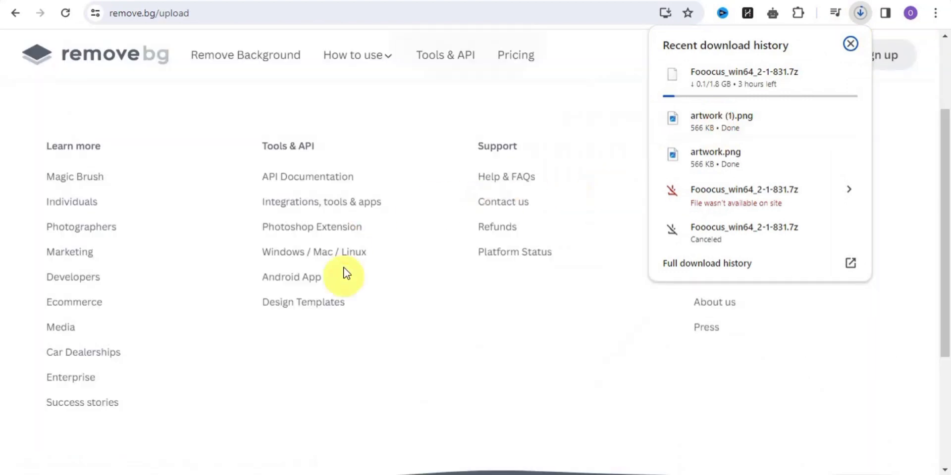
{"action": "left_click", "coordinate": [397, 364]}
{"action": "left_click_drag", "start_coordinate": [945, 147], "coordinate": [947, 75]}
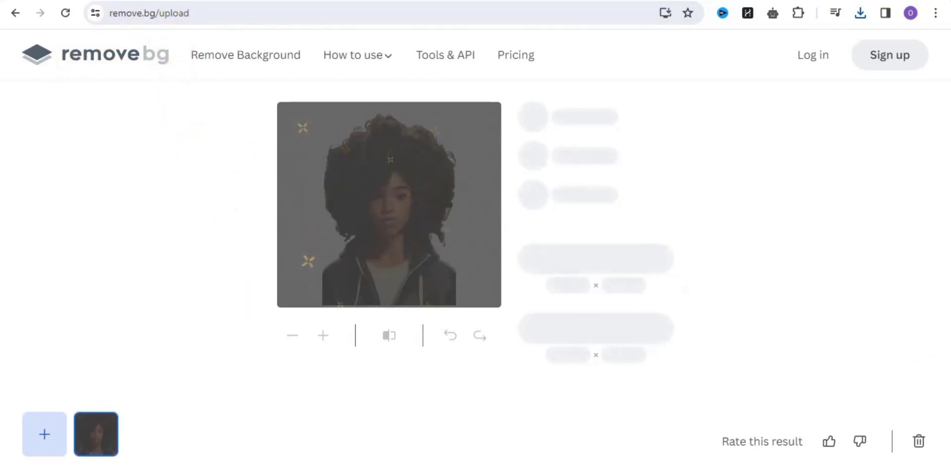
Step: Download the background-free portrait in standard resolution from remove.bg
{"action": "left_click", "coordinate": [583, 267]}
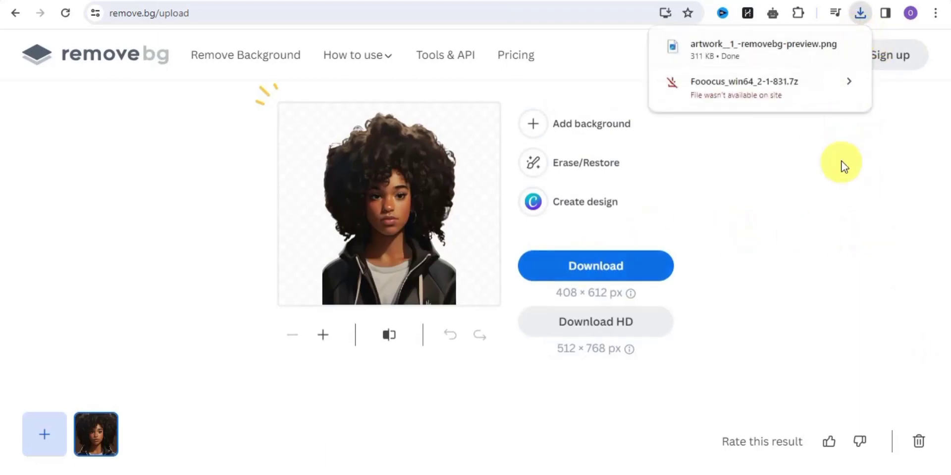
{"action": "left_click", "coordinate": [839, 173]}
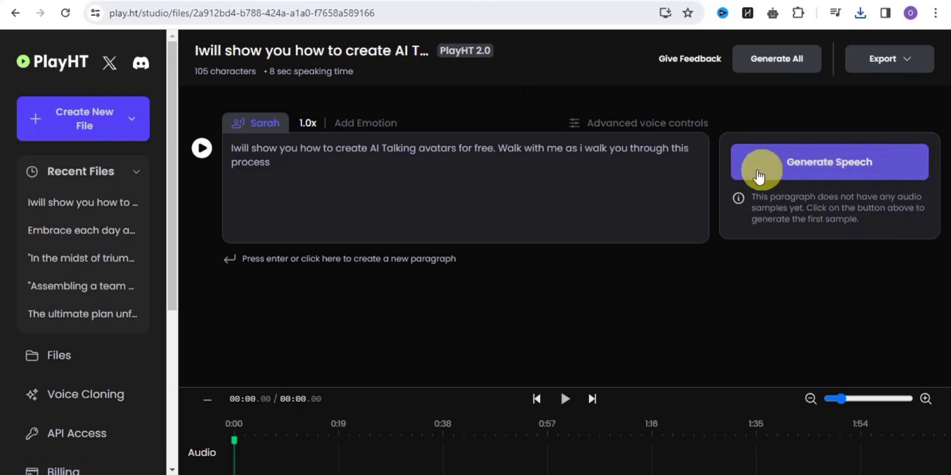
Step: Switch to PlayHT, generate speech for the talking-avatars paragraph with the Sarah voice and download the audio sample
{"action": "left_click", "coordinate": [888, 172]}
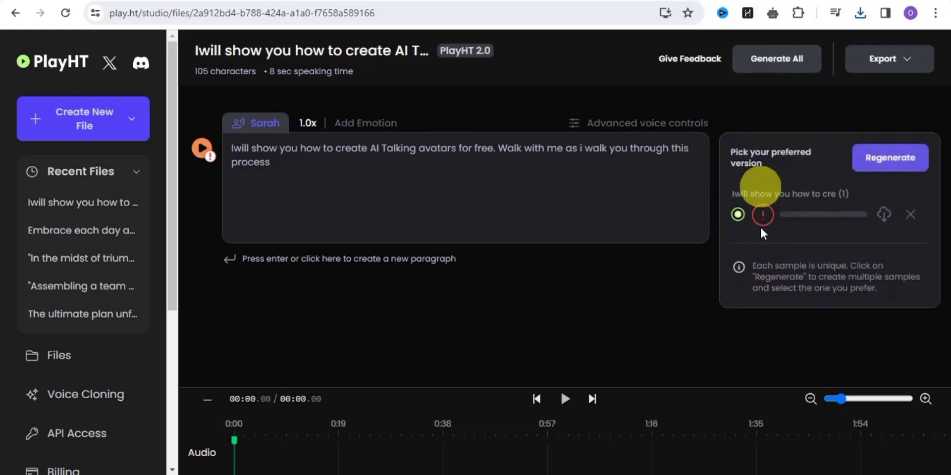
{"action": "left_click", "coordinate": [885, 214]}
{"action": "left_click", "coordinate": [885, 223]}
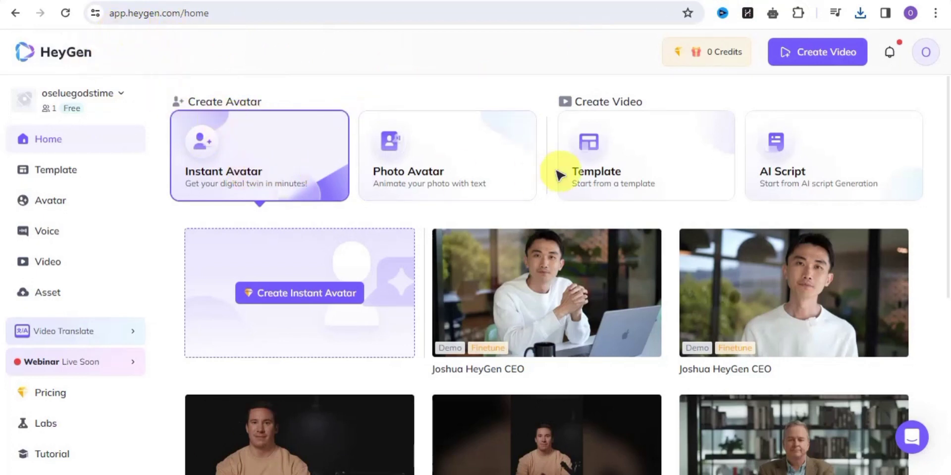
Step: Switch to HeyGen and create a new landscape video
{"action": "scroll", "coordinate": [943, 149], "scroll_direction": "down", "scroll_amount": 2}
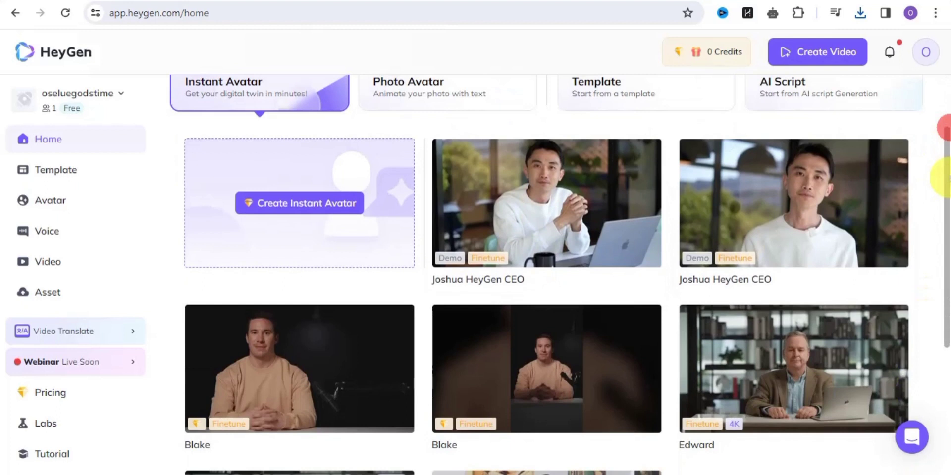
{"action": "scroll", "coordinate": [941, 132], "scroll_direction": "up", "scroll_amount": 2}
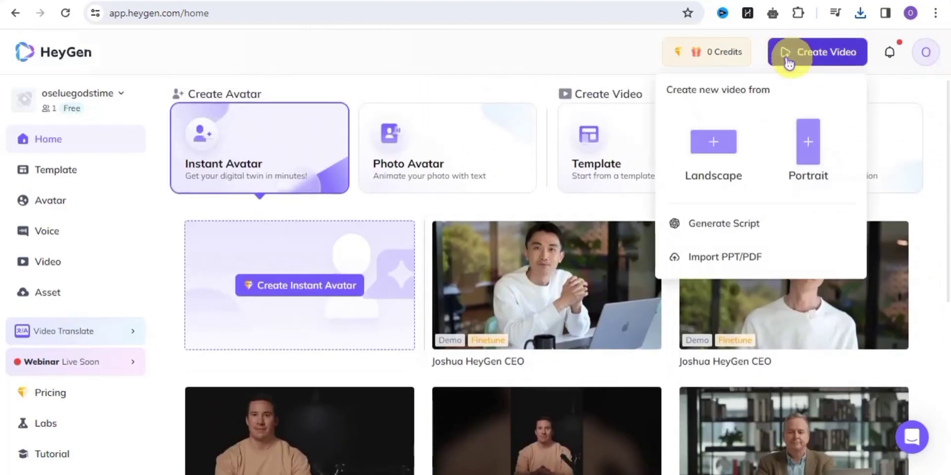
{"action": "left_click", "coordinate": [807, 59]}
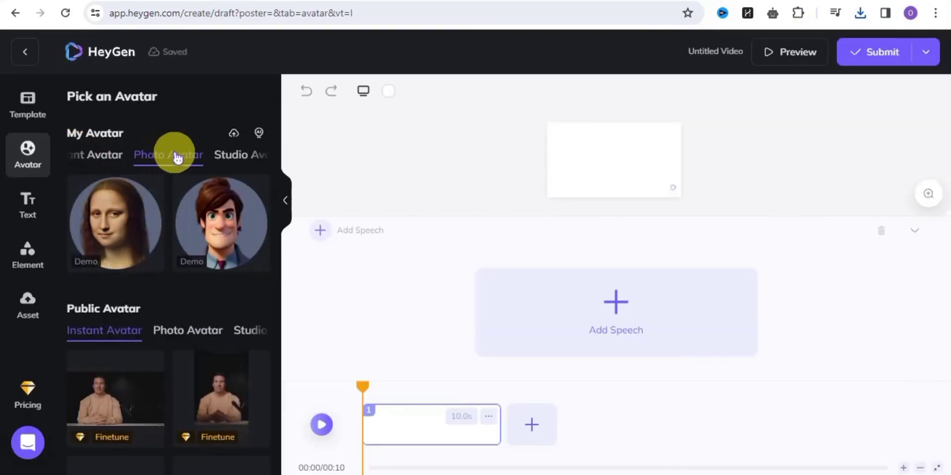
Step: Delete both demo photo avatars from My Avatar
{"action": "left_click", "coordinate": [155, 187]}
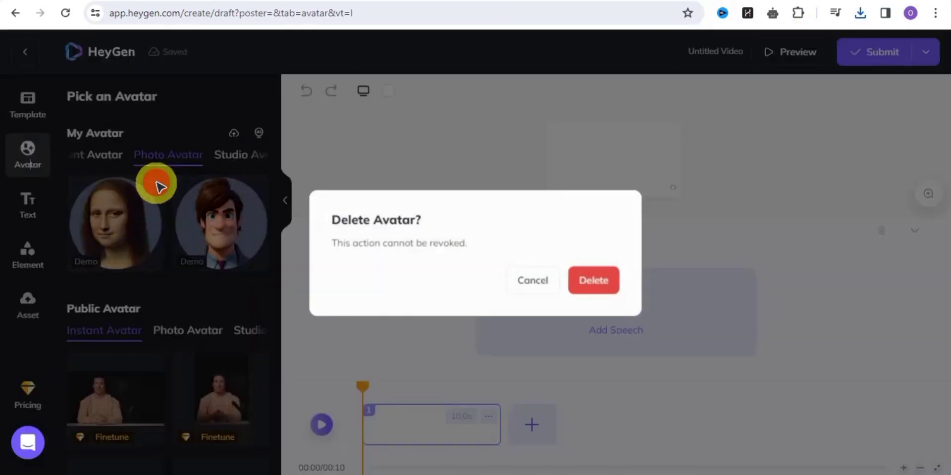
{"action": "left_click", "coordinate": [588, 277]}
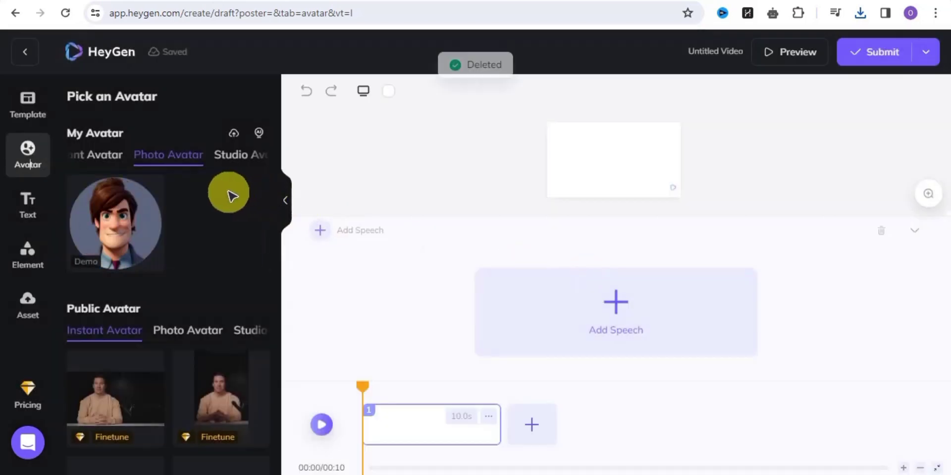
{"action": "left_click", "coordinate": [154, 183]}
{"action": "left_click", "coordinate": [602, 282]}
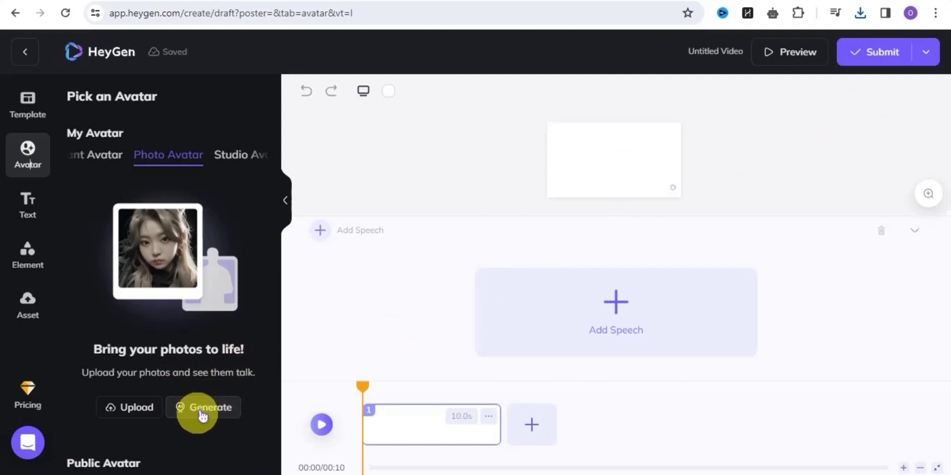
Step: Upload the downloaded portrait of the curly-haired girl as a photo avatar and add it to the video scene
{"action": "left_click", "coordinate": [858, 15]}
{"action": "left_click_drag", "start_coordinate": [725, 294], "coordinate": [141, 277]}
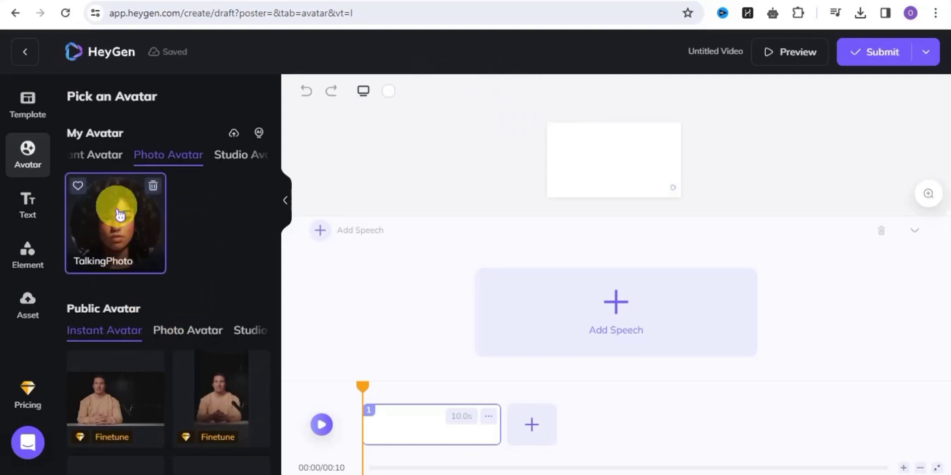
{"action": "left_click", "coordinate": [112, 239]}
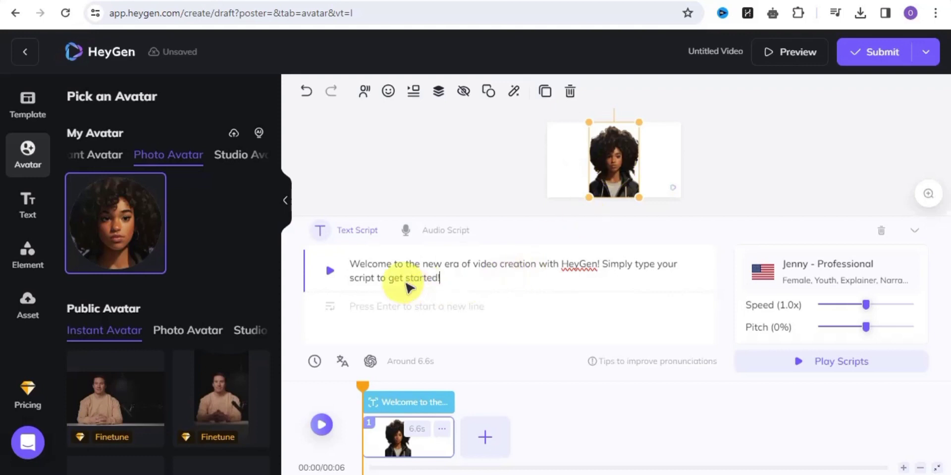
Step: Delete "Simply type your script to get started!" from the text script and switch the scene's speech to an audio script
{"action": "left_click", "coordinate": [449, 274]}
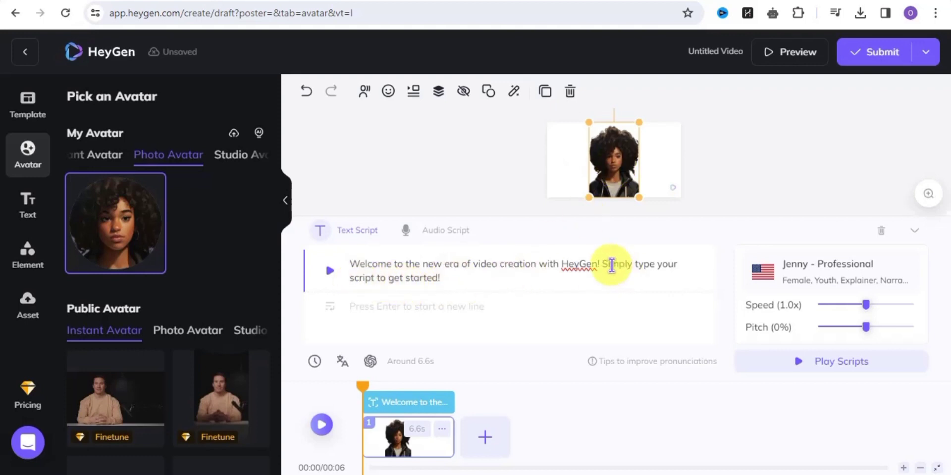
{"action": "left_click_drag", "start_coordinate": [603, 264], "coordinate": [689, 278]}
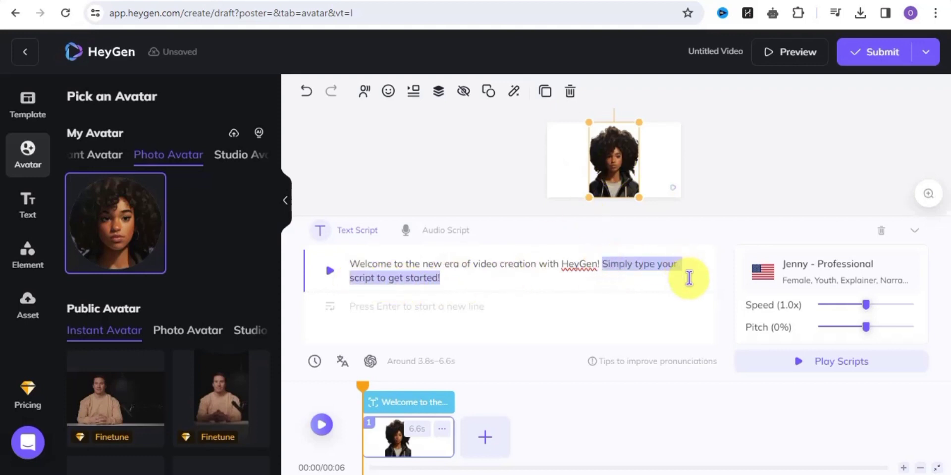
{"action": "key", "text": "BackSpace"}
{"action": "left_click", "coordinate": [430, 232]}
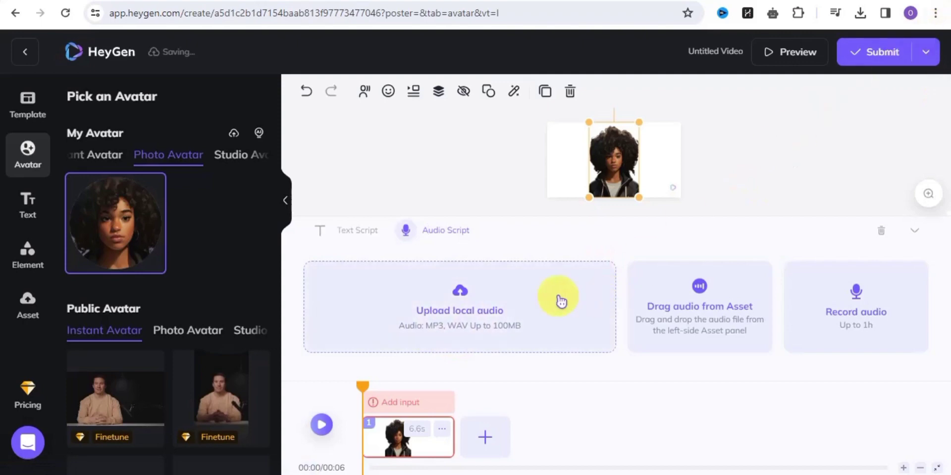
Step: Upload the downloaded WAV file "Play.ht - I will show you how to create AI Talking..." as the scene's audio script
{"action": "left_click", "coordinate": [476, 309]}
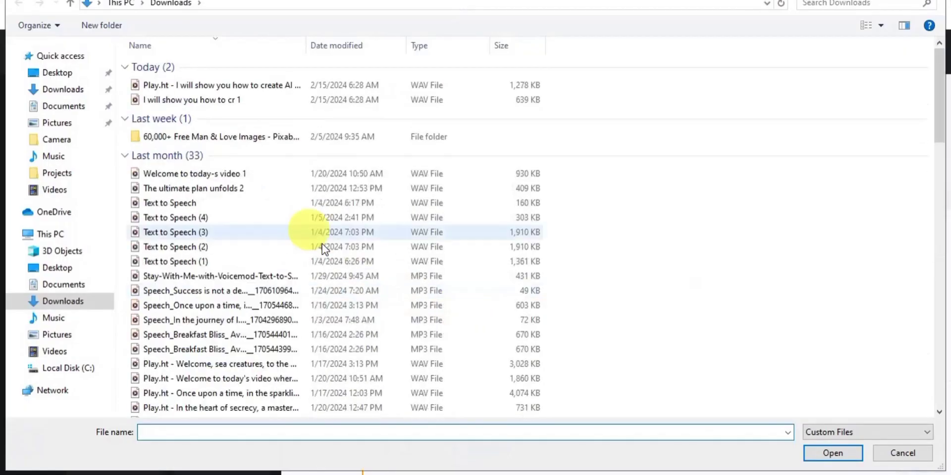
{"action": "left_click", "coordinate": [183, 85]}
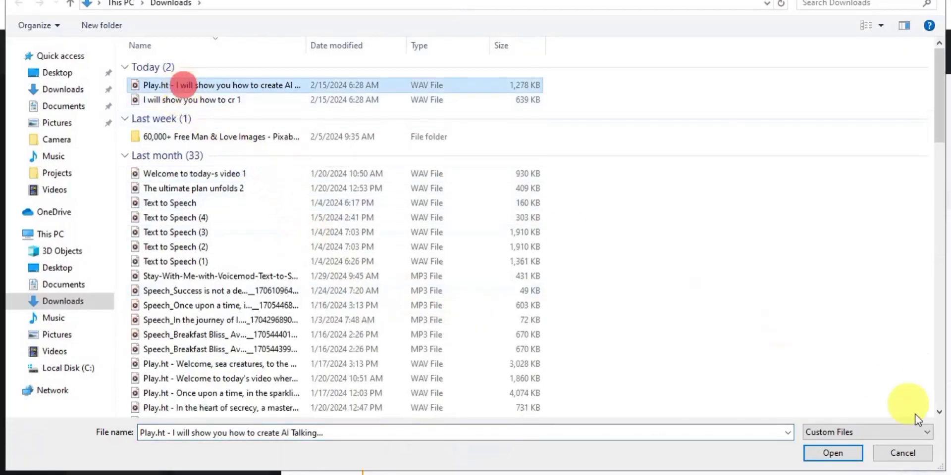
{"action": "left_click", "coordinate": [842, 453]}
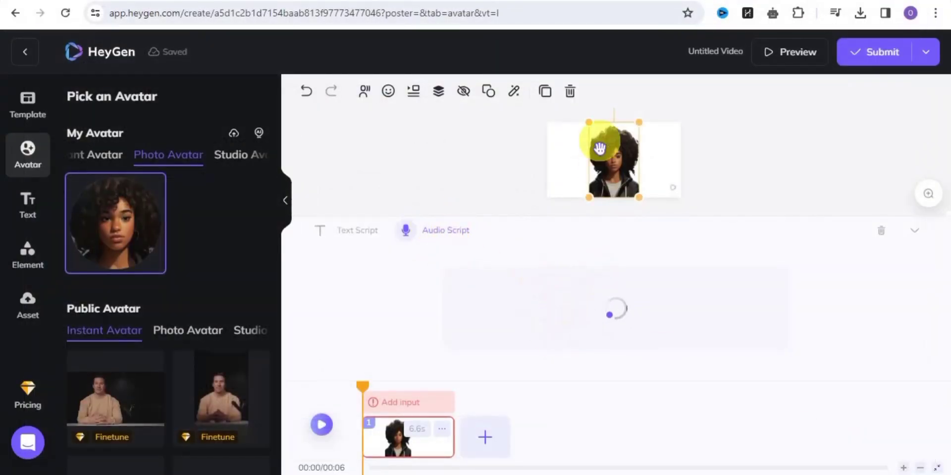
Step: Review the open PlayHT, Leonardo.Ai and remove.bg pages used for the avatar's voice and portrait, and return to the HeyGen video
{"action": "left_click", "coordinate": [625, 1]}
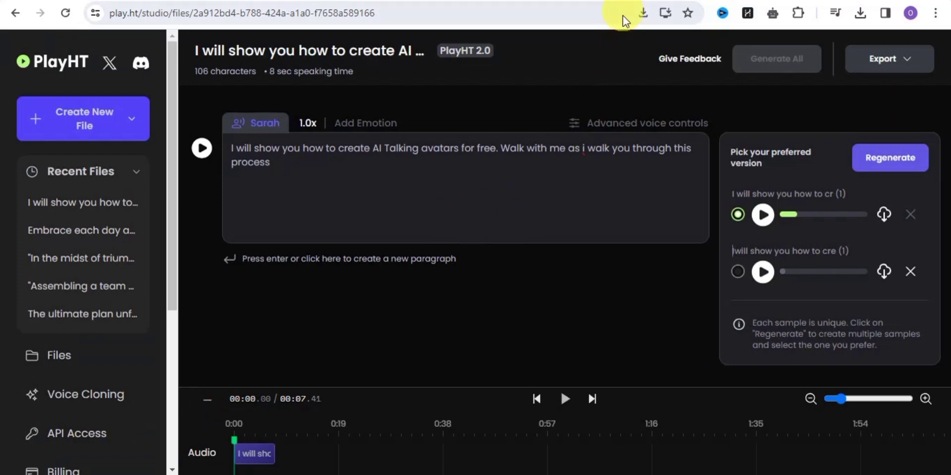
{"action": "left_click", "coordinate": [663, 2]}
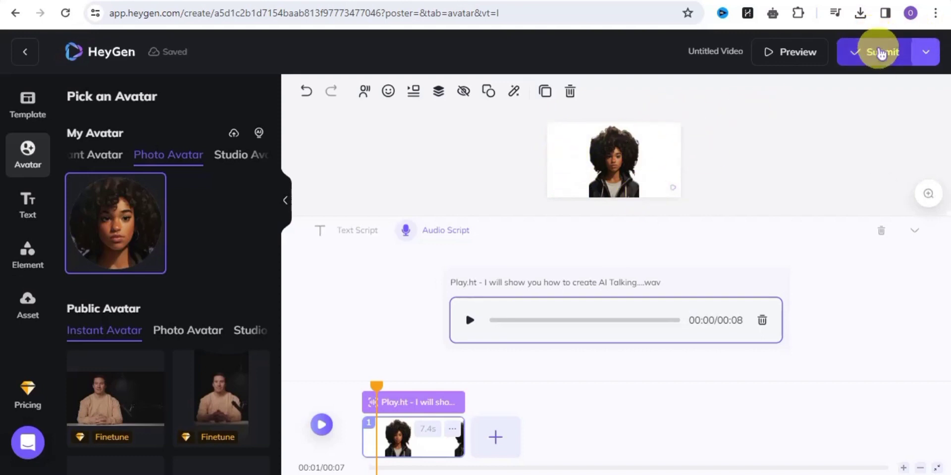
{"action": "left_click", "coordinate": [879, 68]}
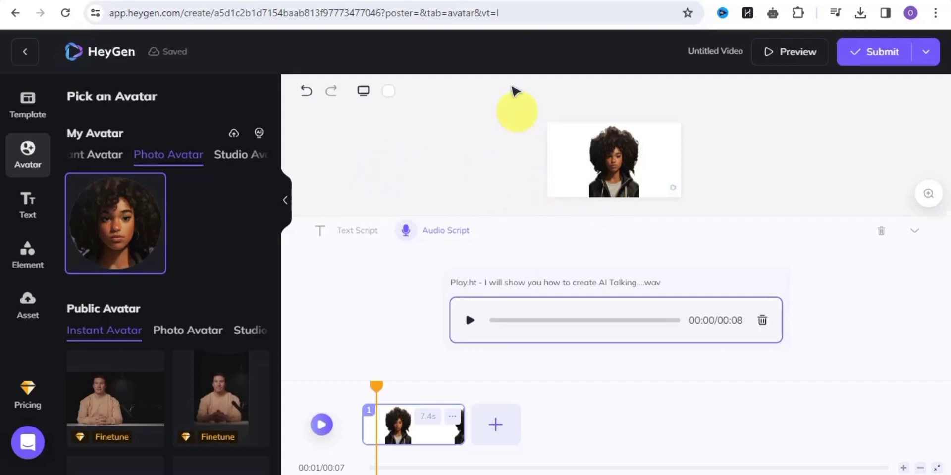
{"action": "left_click", "coordinate": [473, 1]}
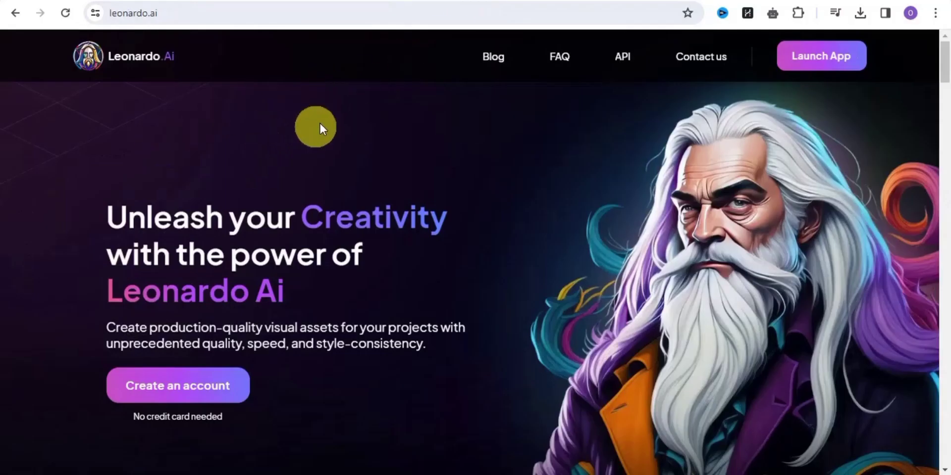
{"action": "left_click", "coordinate": [544, 2]}
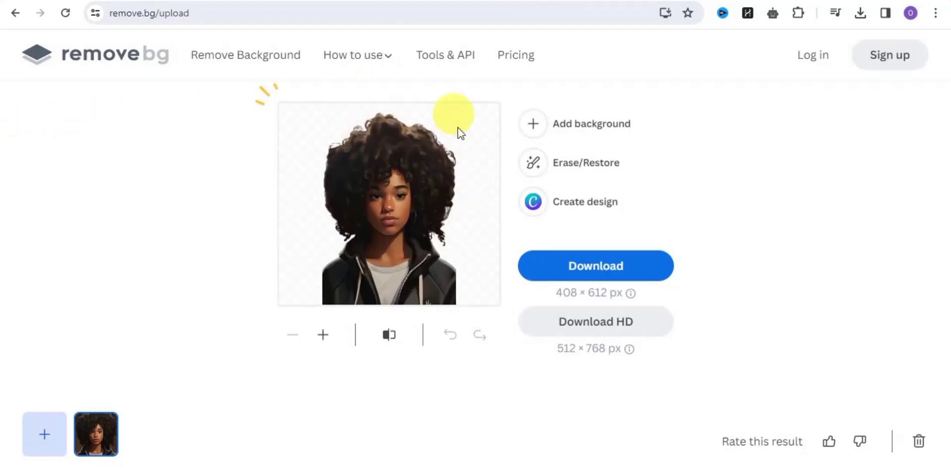
{"action": "left_click", "coordinate": [606, 1]}
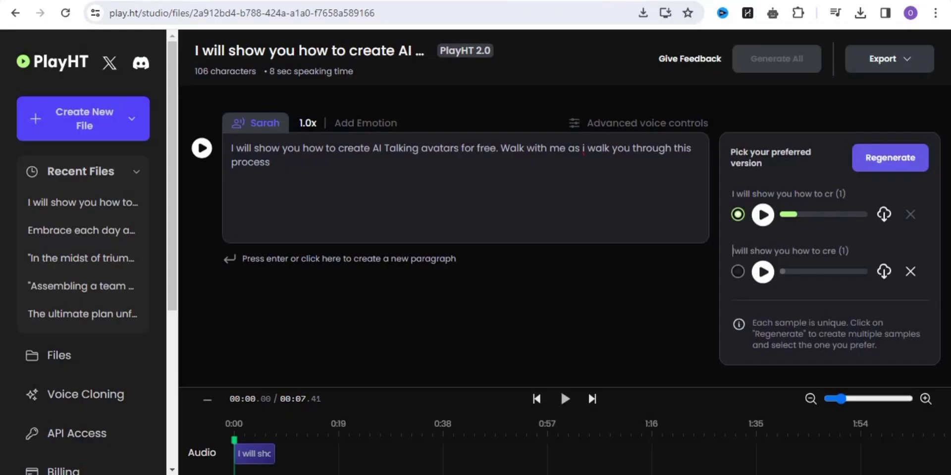
{"action": "left_click", "coordinate": [659, 1]}
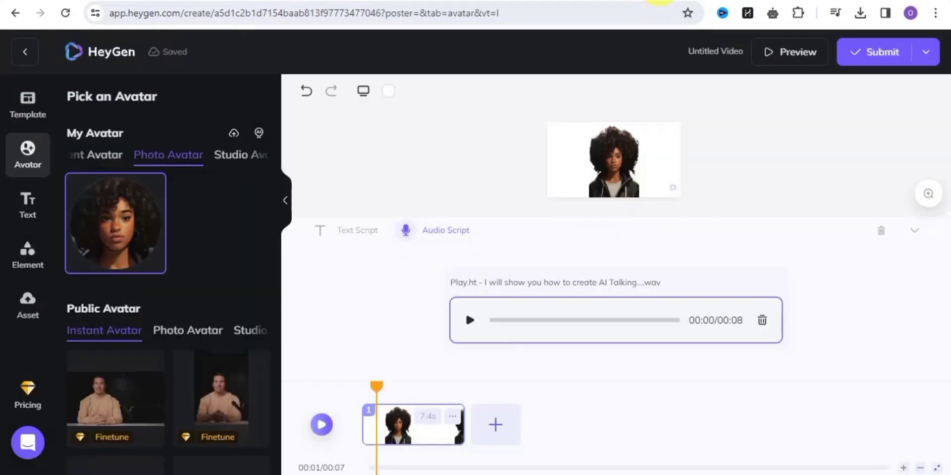